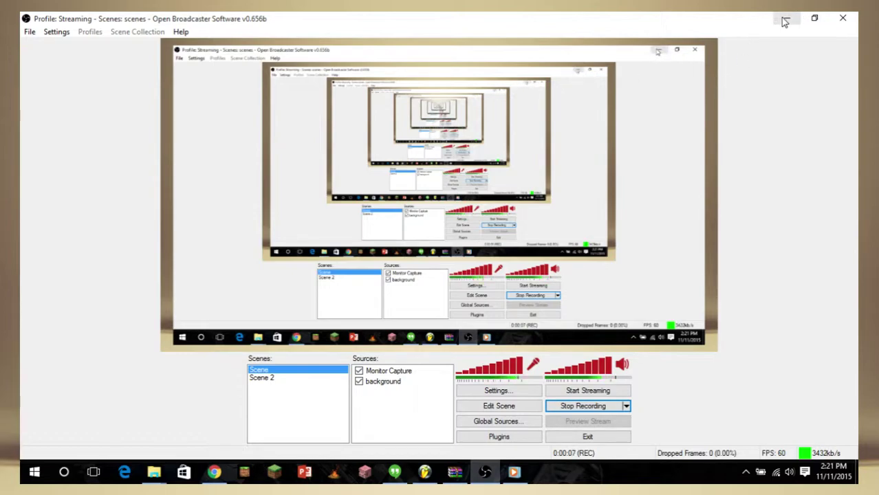
# Step: Minimize OBS to reveal the ePIC.flp project and stop its playback
pyautogui.click(785, 21)
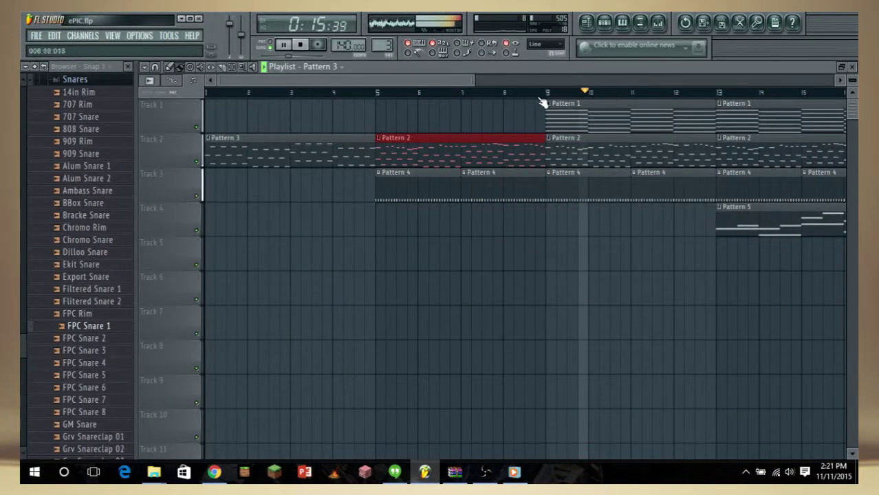
pyautogui.click(300, 44)
# Step: Play the Surge Sounds remix, seeking back and forth and raising the volume to 72
pyautogui.click(513, 472)
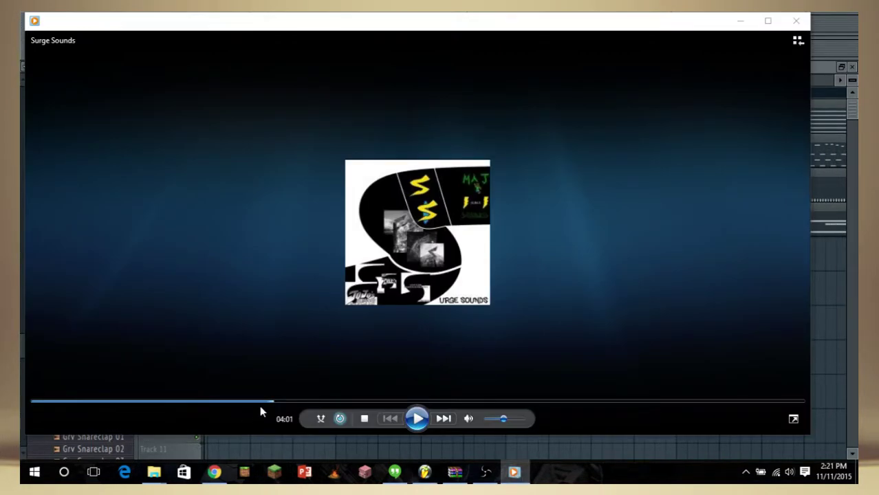
pyautogui.click(417, 420)
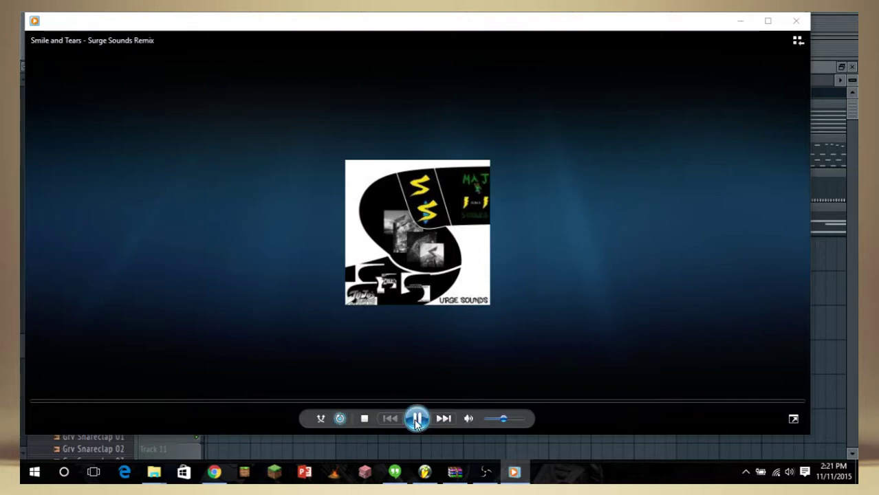
pyautogui.click(59, 401)
pyautogui.click(65, 403)
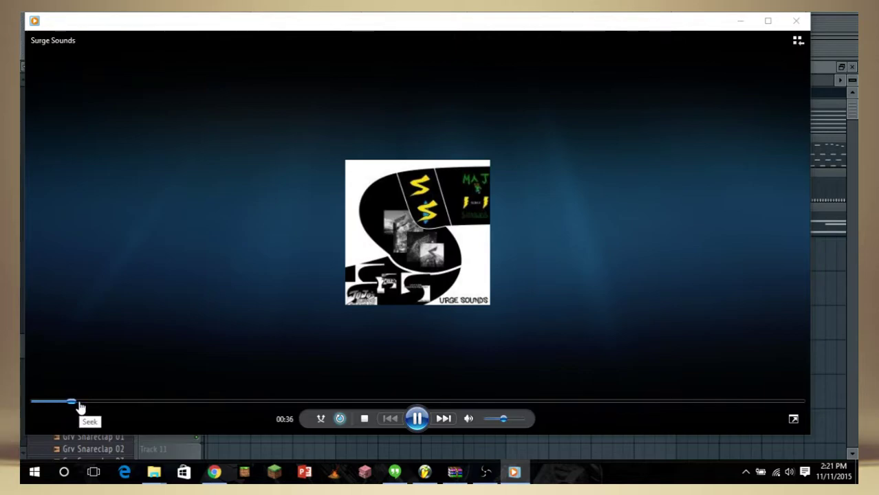
pyautogui.click(62, 403)
pyautogui.moveTo(503, 419); pyautogui.dragTo(510, 420)
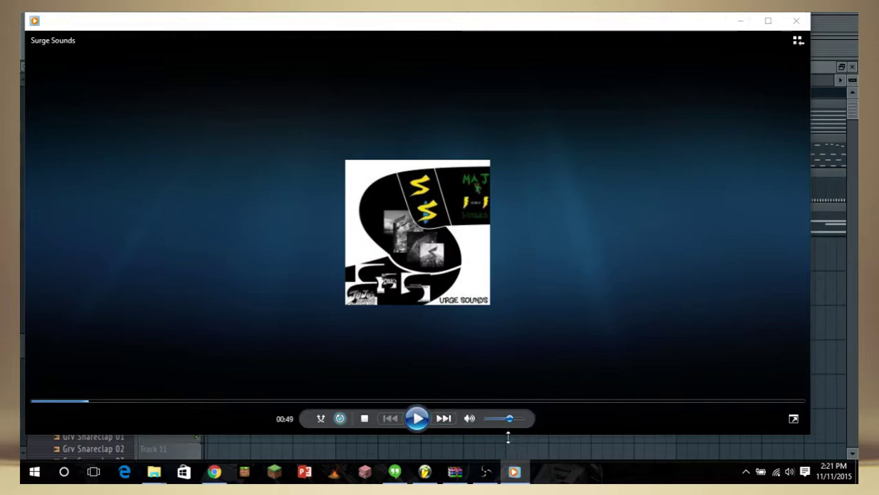
pyautogui.click(514, 472)
# Step: Minimize the media player and bring the ePIC.flp project back into view
pyautogui.click(514, 472)
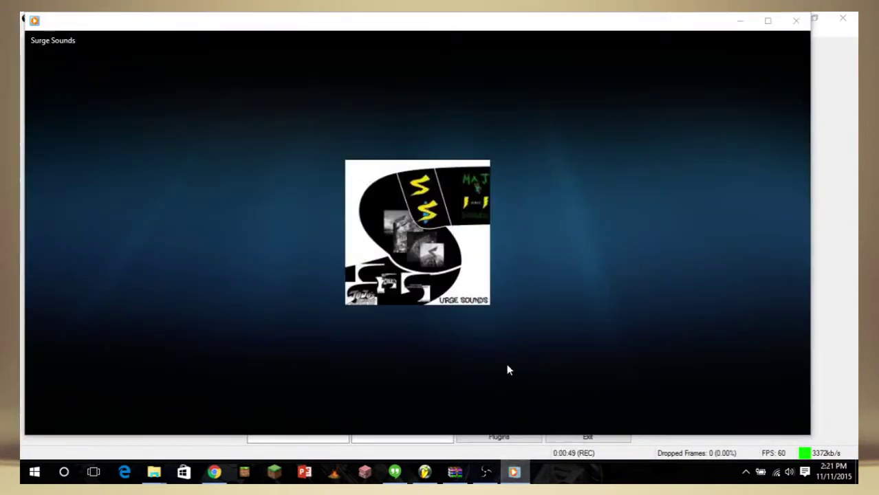
pyautogui.click(740, 20)
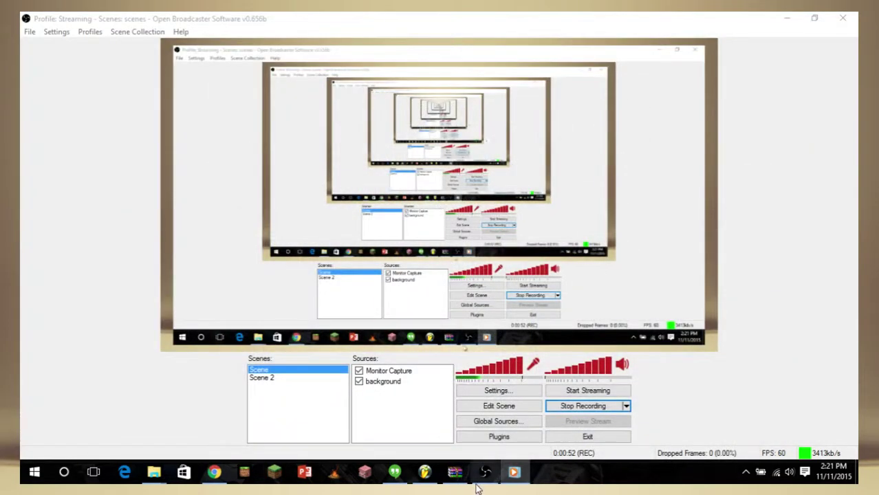
pyautogui.click(425, 472)
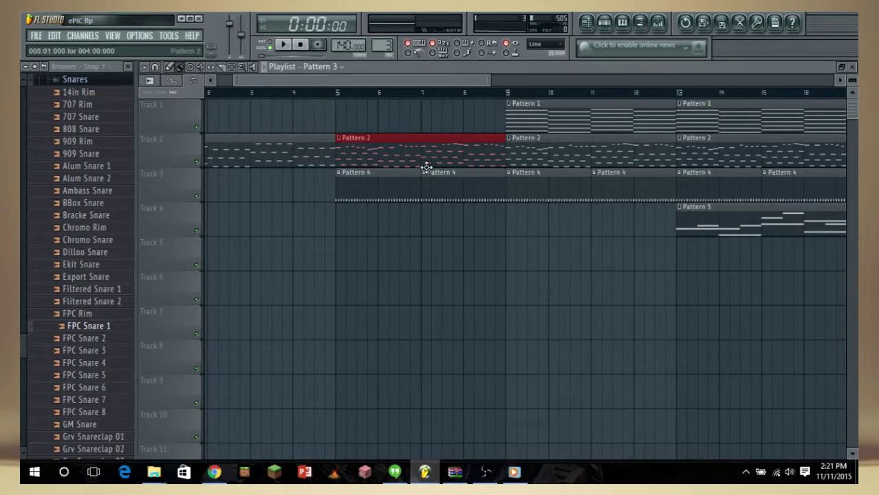
# Step: Play the ePIC.flp arrangement from bar 5 and stop it at 0:06:85
pyautogui.click(283, 45)
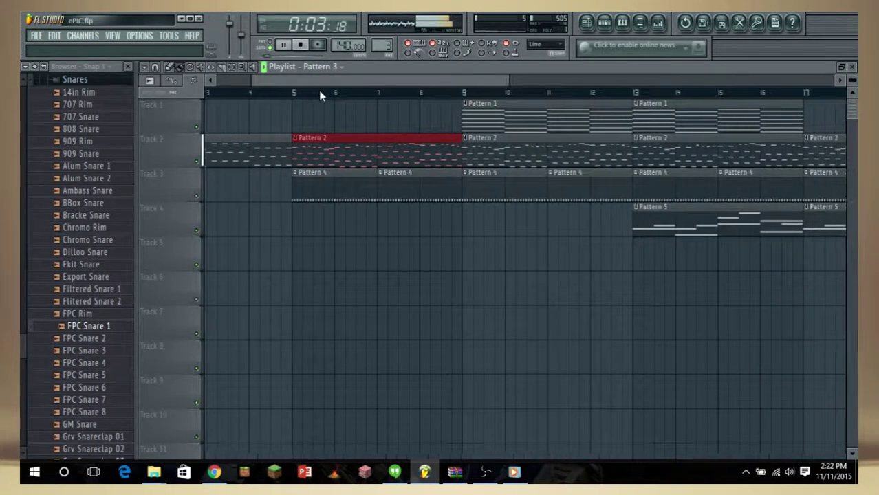
pyautogui.click(291, 90)
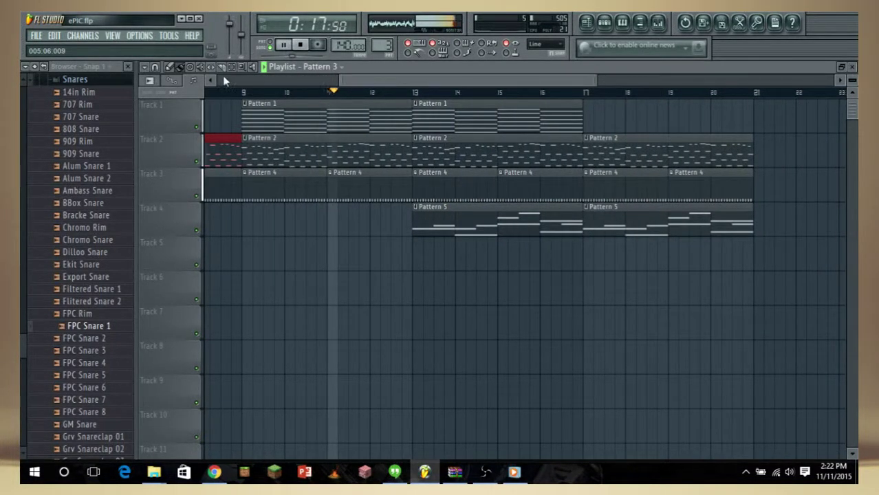
pyautogui.press('space')
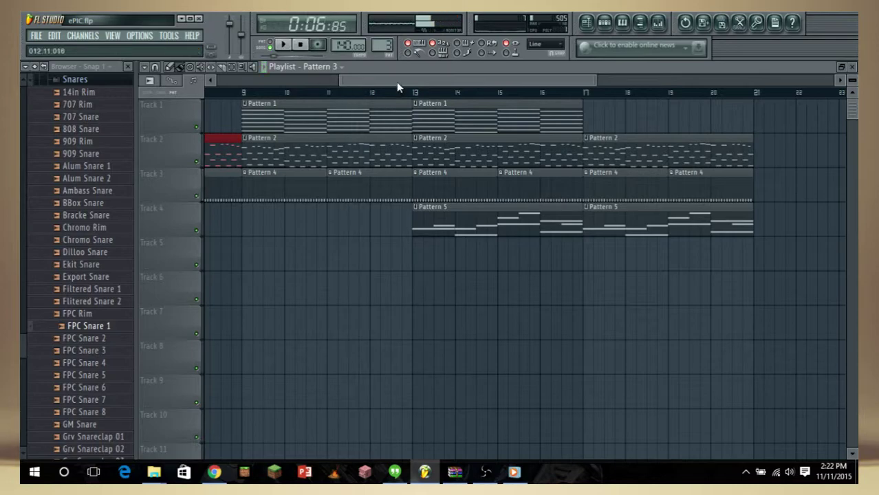
pyautogui.moveTo(396, 82); pyautogui.dragTo(275, 83)
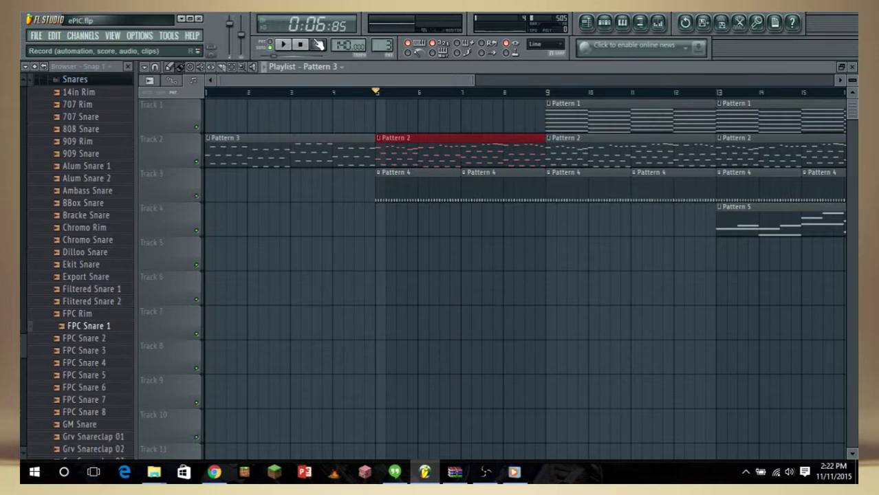
# Step: Open the Surge Sounds SoundCloud profile from the account menu in Chrome
pyautogui.click(214, 472)
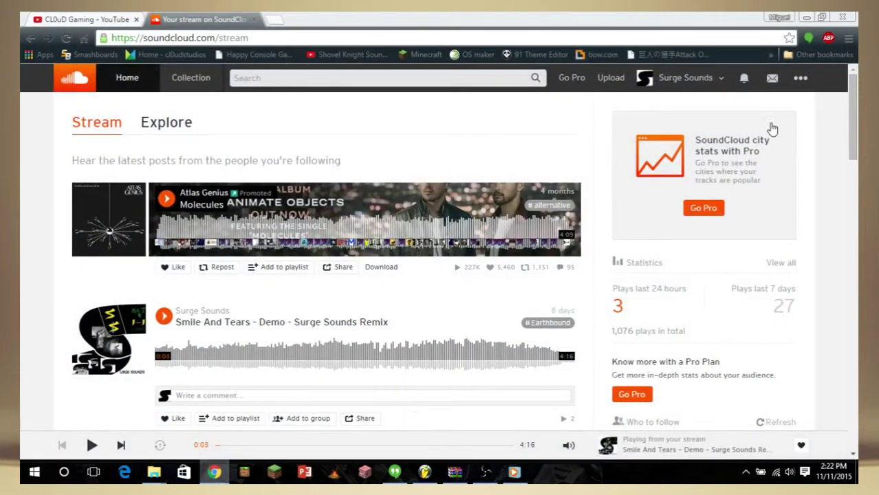
pyautogui.click(709, 80)
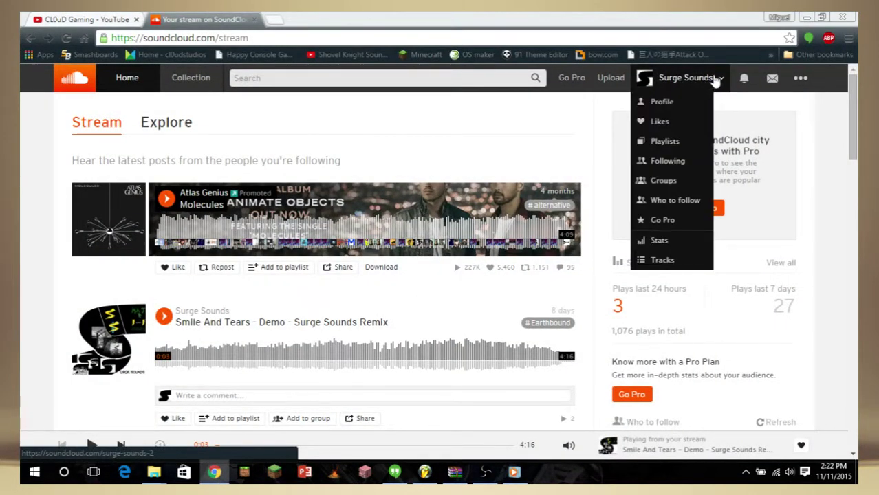
pyautogui.click(685, 104)
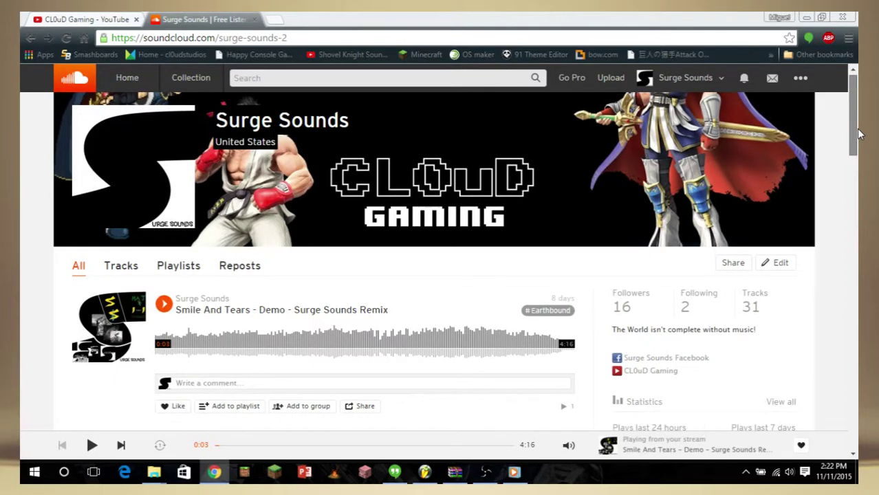
# Step: Scroll through the whole Surge Sounds uploads feed and back up
pyautogui.moveTo(857, 133); pyautogui.dragTo(858, 144)
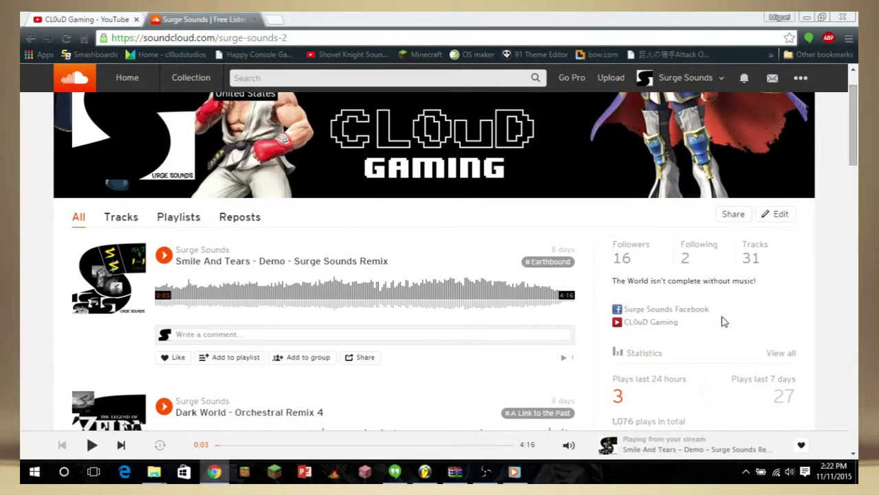
pyautogui.moveTo(858, 90)
pyautogui.mouseDown()
pyautogui.moveTo(844, 232)
pyautogui.moveTo(801, 384)
pyautogui.moveTo(834, 308)
pyautogui.moveTo(834, 412)
pyautogui.moveTo(847, 371)
pyautogui.moveTo(841, 447)
pyautogui.mouseUp()
pyautogui.moveTo(857, 395)
pyautogui.mouseDown()
pyautogui.moveTo(853, 439)
pyautogui.moveTo(853, 82)
pyautogui.mouseUp()
# Step: Switch the Surge Sounds profile from its Tracks list to its Playlists view
pyautogui.click(143, 278)
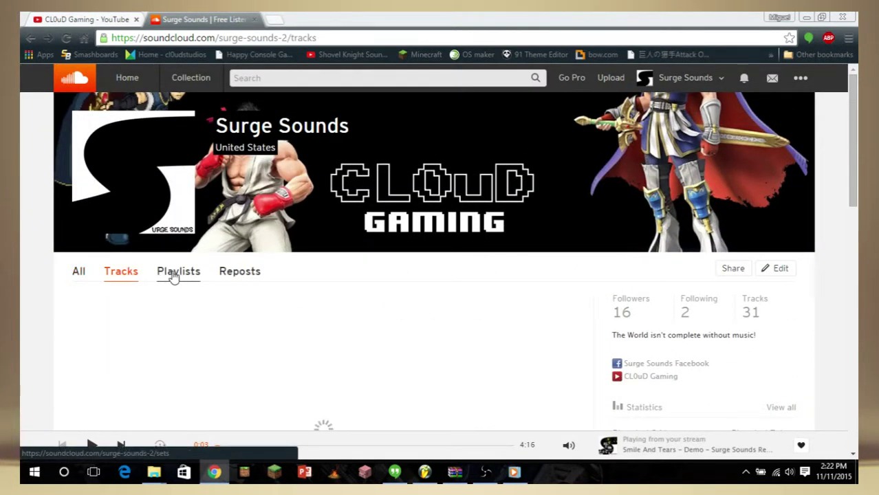
pyautogui.click(163, 275)
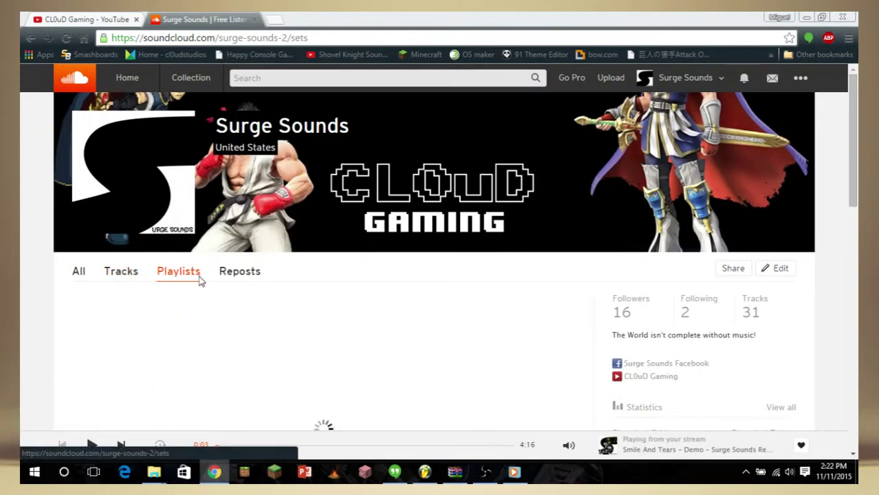
pyautogui.moveTo(853, 152)
pyautogui.mouseDown()
pyautogui.moveTo(859, 184)
pyautogui.moveTo(828, 329)
pyautogui.moveTo(834, 175)
pyautogui.mouseUp()
# Step: Briefly check OBS, then scroll the Best of Surge Sounds Late 2015 and Mid 2015 playlists
pyautogui.click(482, 473)
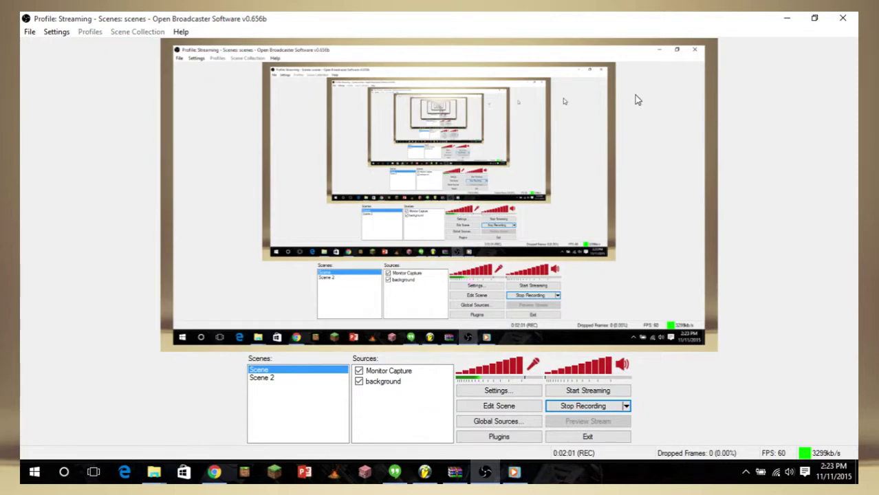
pyautogui.click(787, 18)
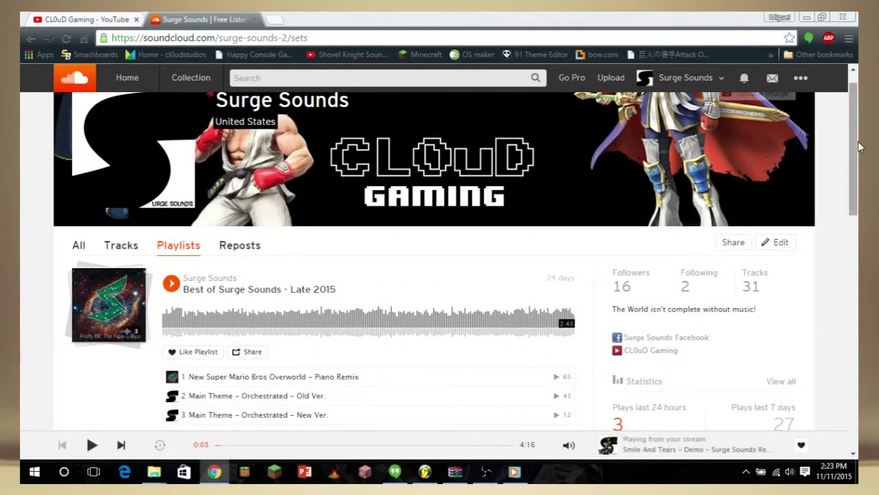
pyautogui.moveTo(858, 92); pyautogui.dragTo(852, 173)
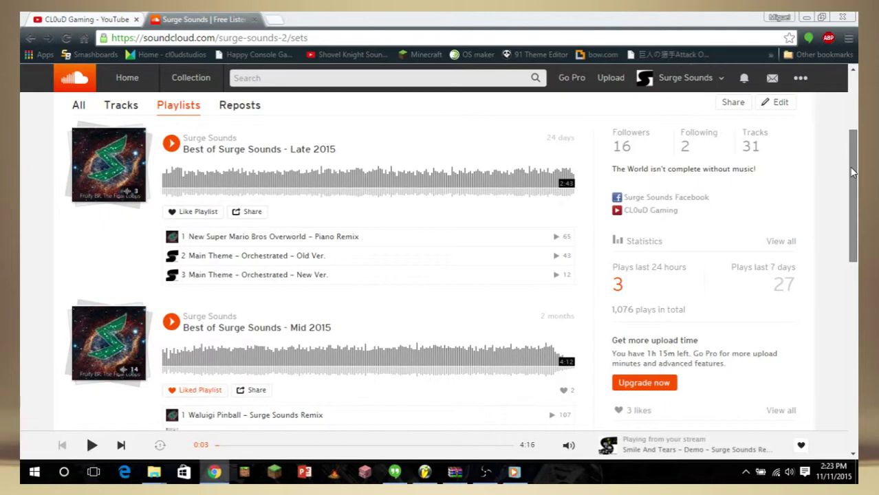
pyautogui.moveTo(851, 172)
pyautogui.mouseDown()
pyautogui.moveTo(858, 94)
pyautogui.moveTo(858, 124)
pyautogui.mouseUp()
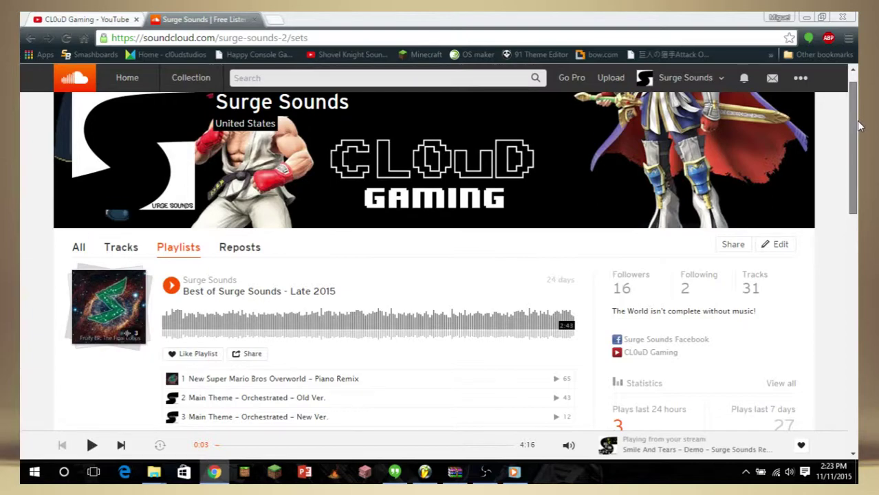
pyautogui.moveTo(858, 125); pyautogui.dragTo(859, 129)
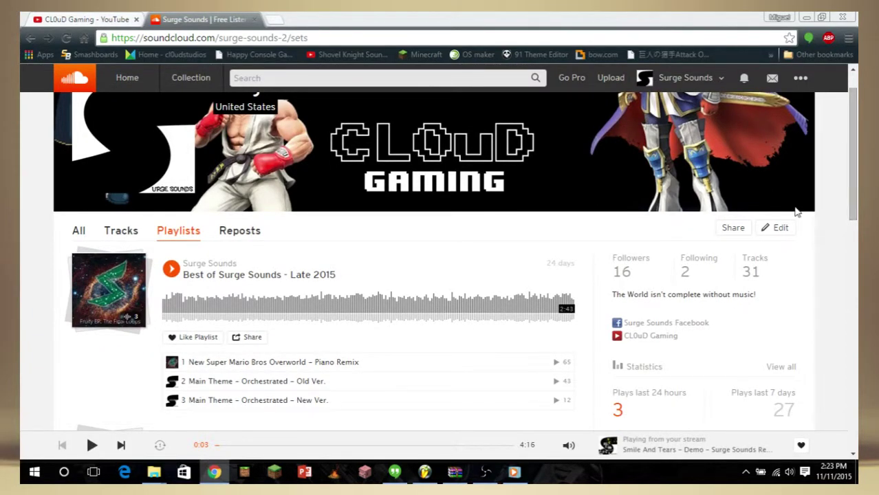
pyautogui.scroll(1, 858, 127)
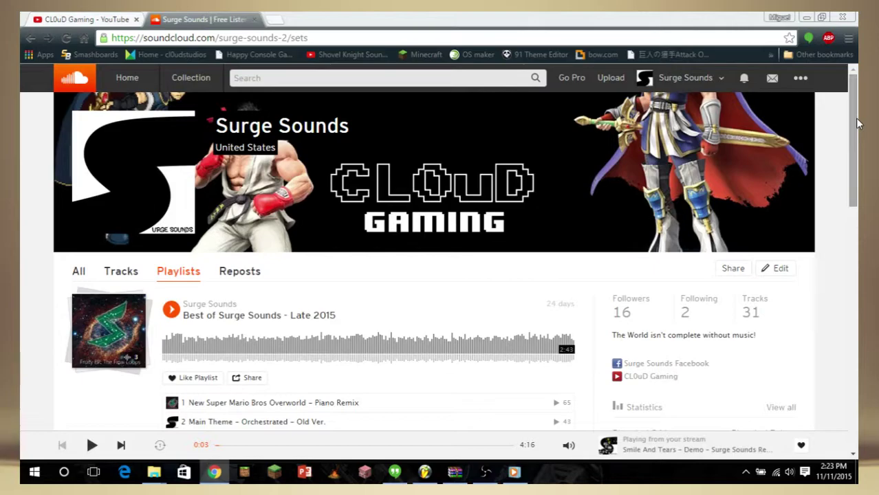
# Step: Go to the SoundCloud home stream and scroll down to load more Surge Sounds tracks
pyautogui.click(79, 83)
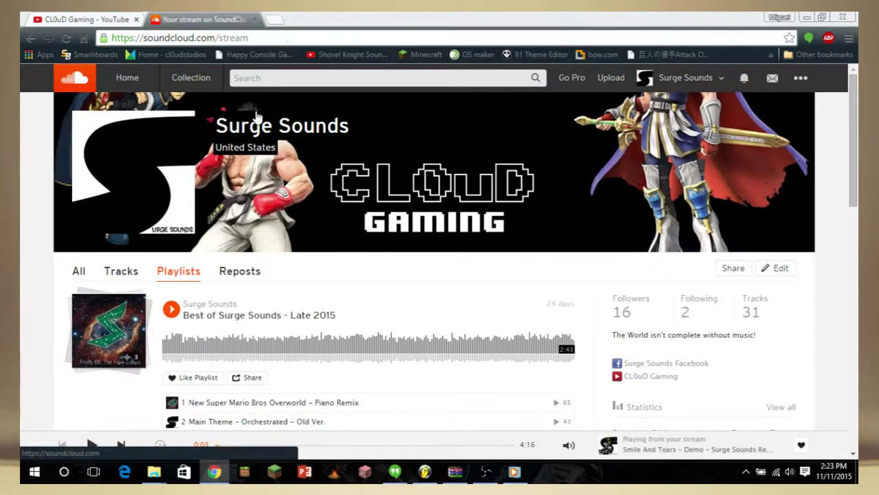
pyautogui.moveTo(856, 172); pyautogui.dragTo(857, 440)
pyautogui.moveTo(856, 320); pyautogui.dragTo(856, 442)
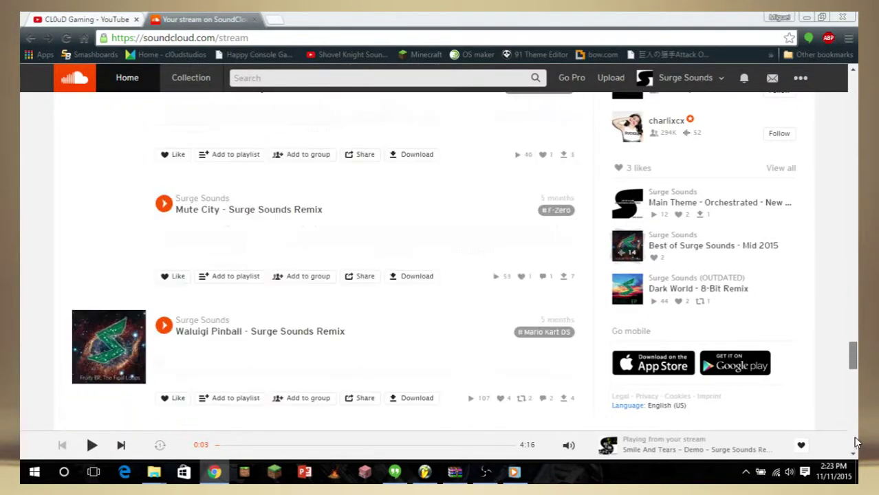
pyautogui.click(856, 444)
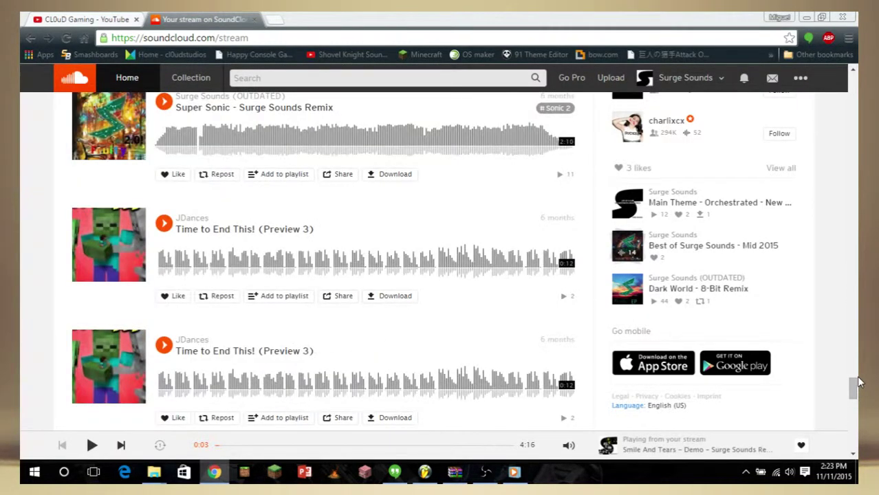
pyautogui.scroll(-2, 852, 441)
pyautogui.scroll(-2, 850, 434)
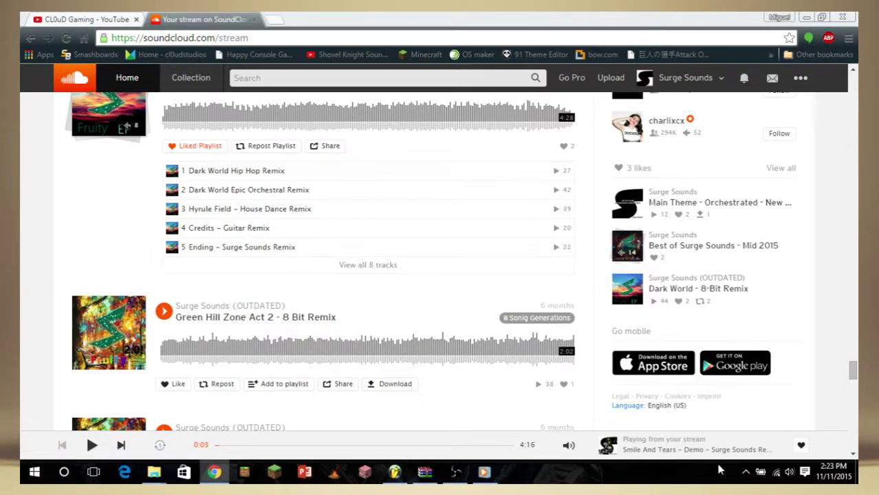
# Step: Peek at the hidden tray icons, then scroll the stream past the Fruity EP to Sad Song 2
pyautogui.click(745, 473)
pyautogui.click(746, 474)
pyautogui.moveTo(394, 471)
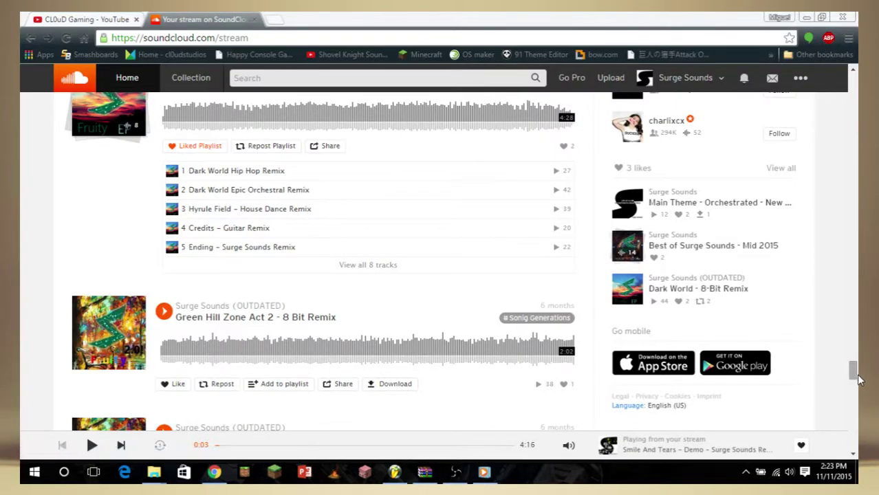
pyautogui.moveTo(852, 370); pyautogui.dragTo(852, 417)
pyautogui.scroll(10, 804, 141)
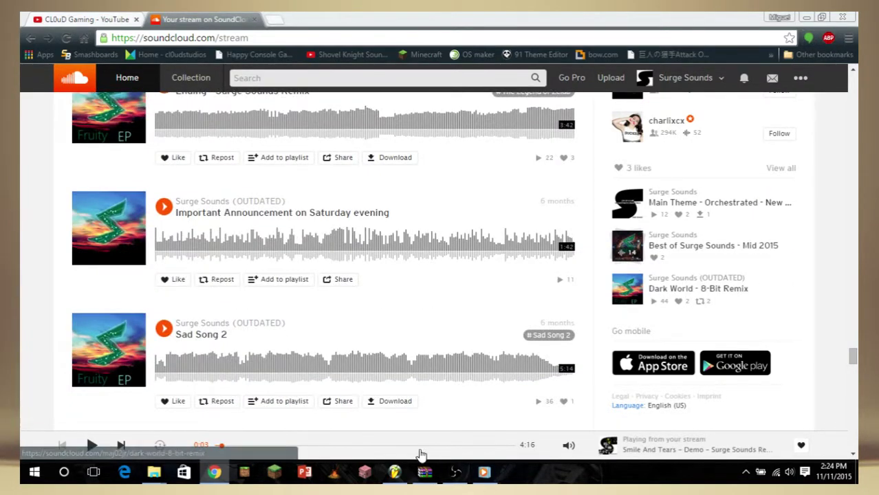
# Step: Scroll the ePIC.flp Playlist back and forth over bars 9–21, then return to OBS
pyautogui.click(394, 472)
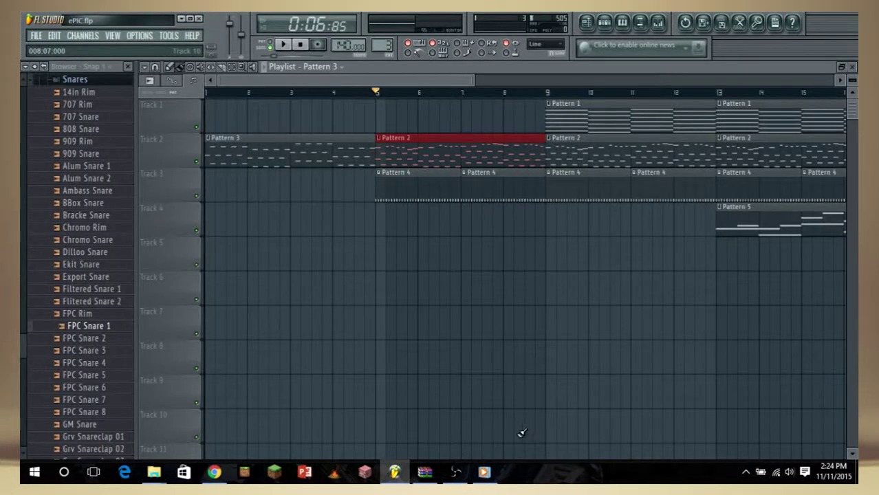
pyautogui.hscroll(5, 459, 96)
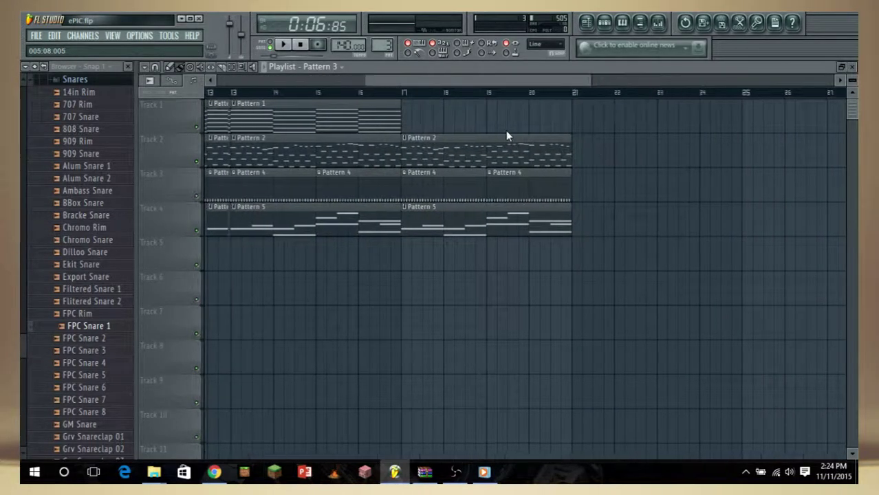
pyautogui.hscroll(-4, 502, 129)
pyautogui.hscroll(7, 494, 82)
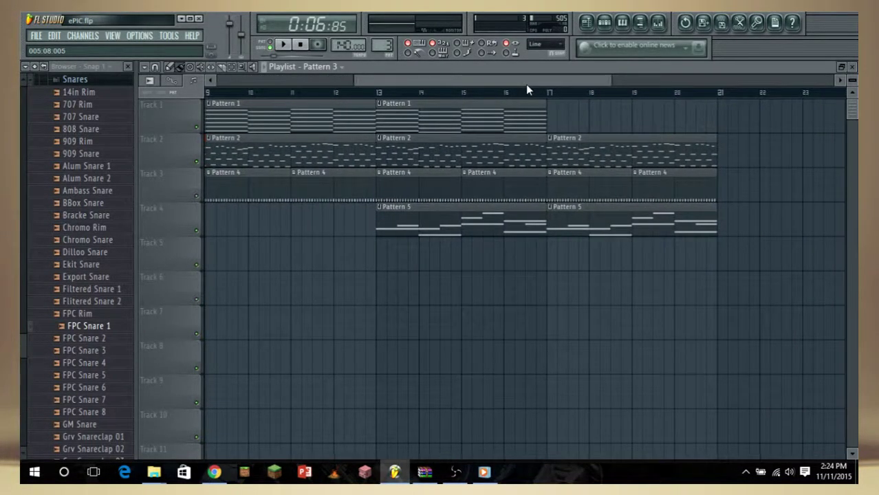
pyautogui.hscroll(-1, 524, 89)
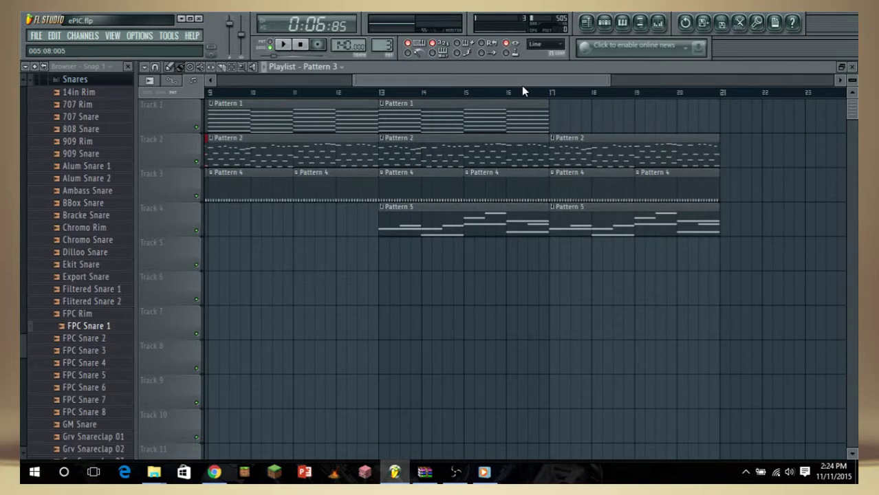
pyautogui.click(454, 471)
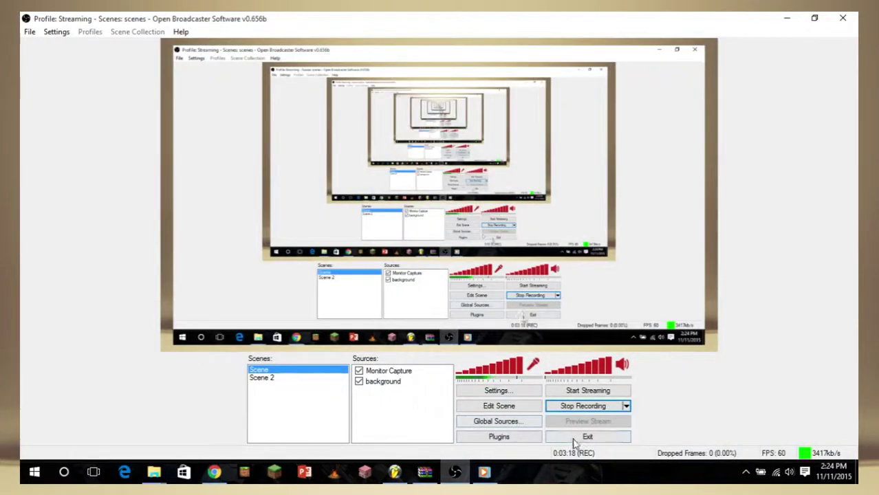